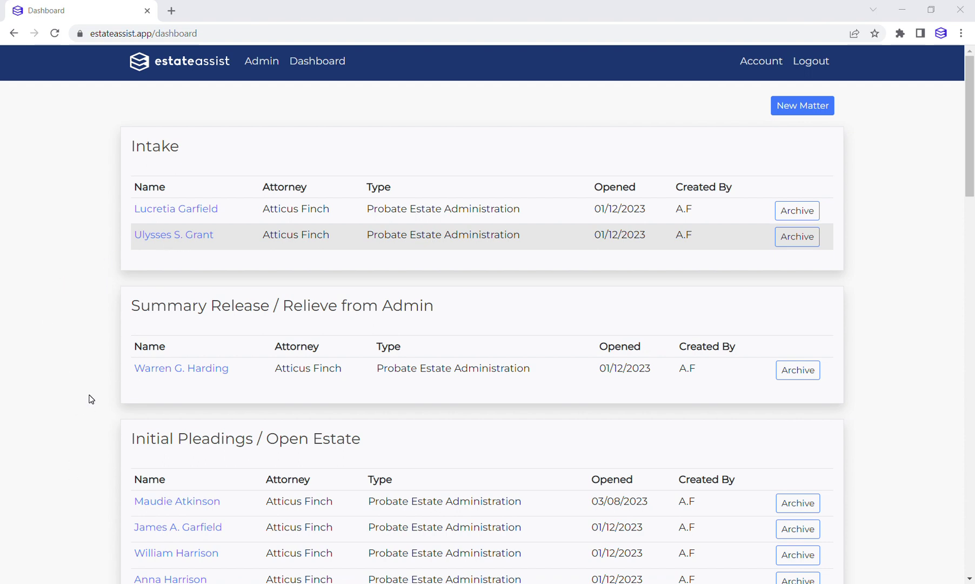
Review the matters grouped by stage and open the first matter under Final & Distributive Accounting Prep
scroll(89, 398, down, 4)
scroll(177, 357, down, 8)
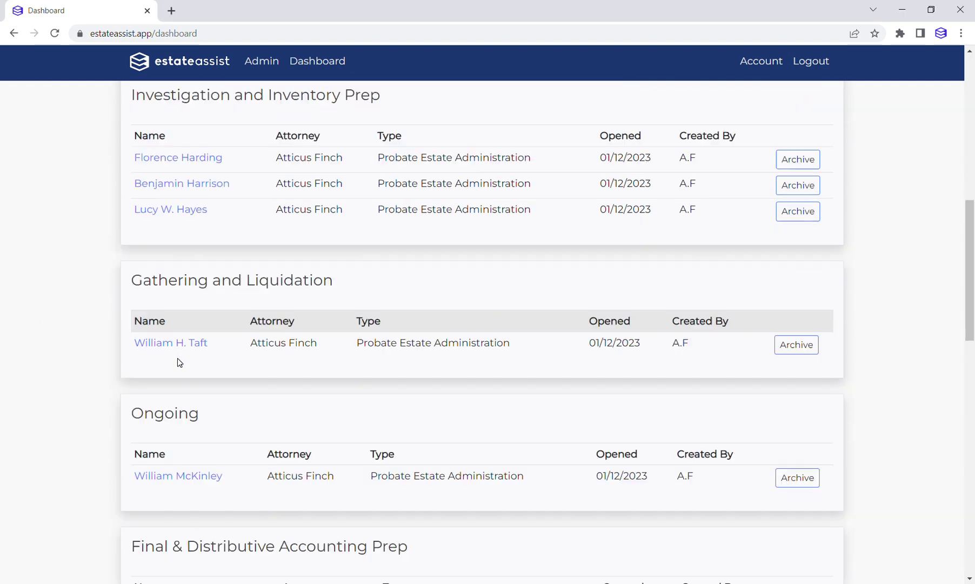
scroll(179, 361, down, 4)
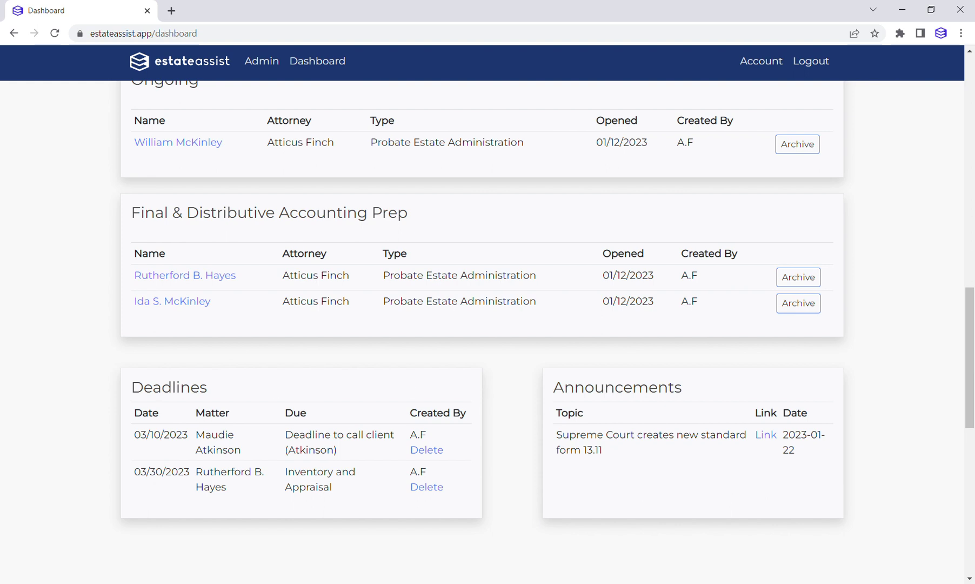
click(216, 276)
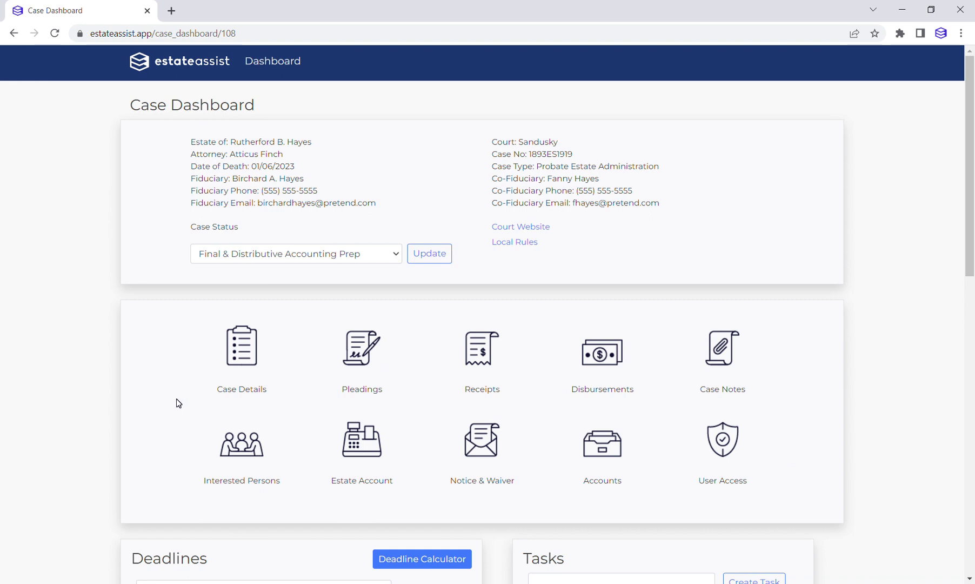
Review the matter's Case Details intake form through to the Case Access section, and return to the case dashboard
click(245, 348)
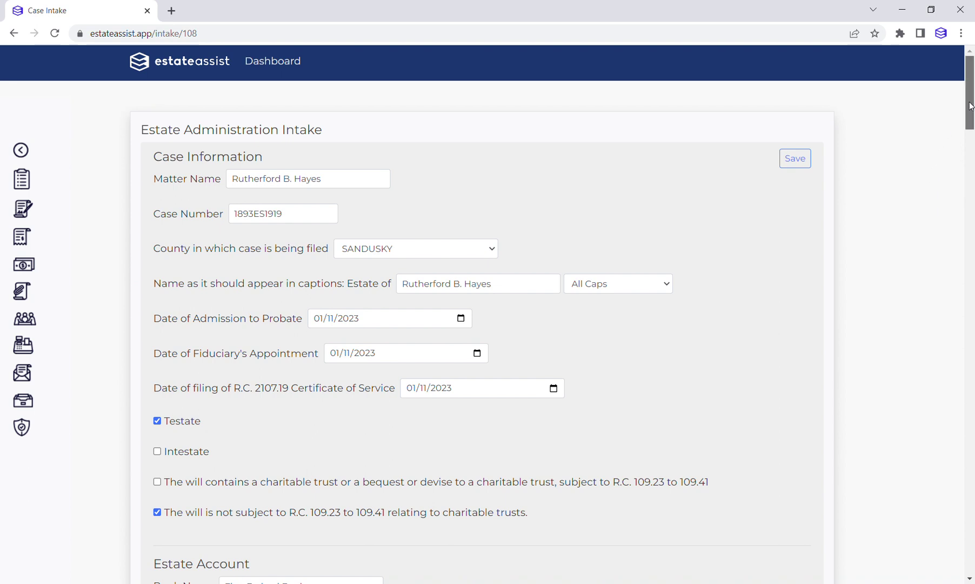
scroll(970, 110, down, 1)
drag(970, 110, 970, 461)
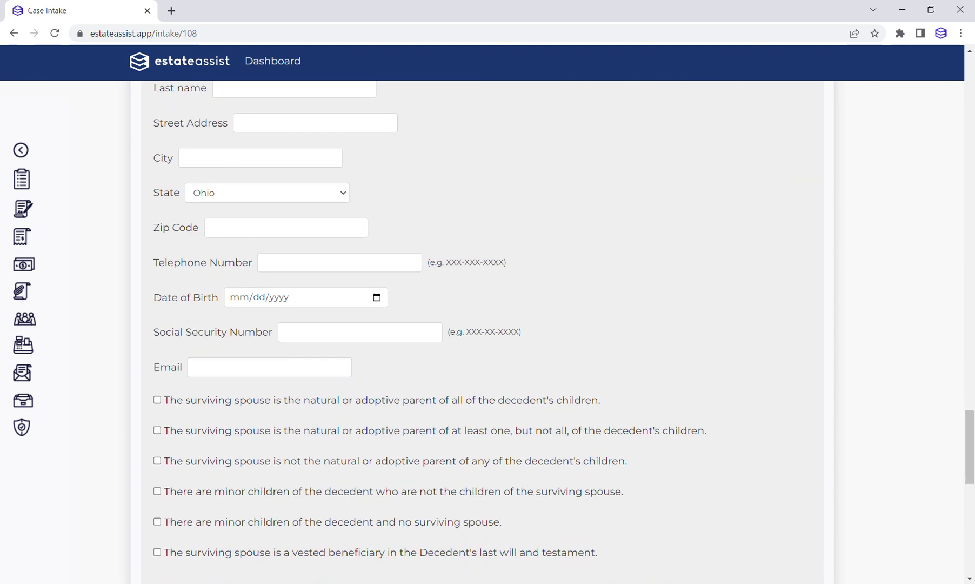
scroll(824, 433, down, 10)
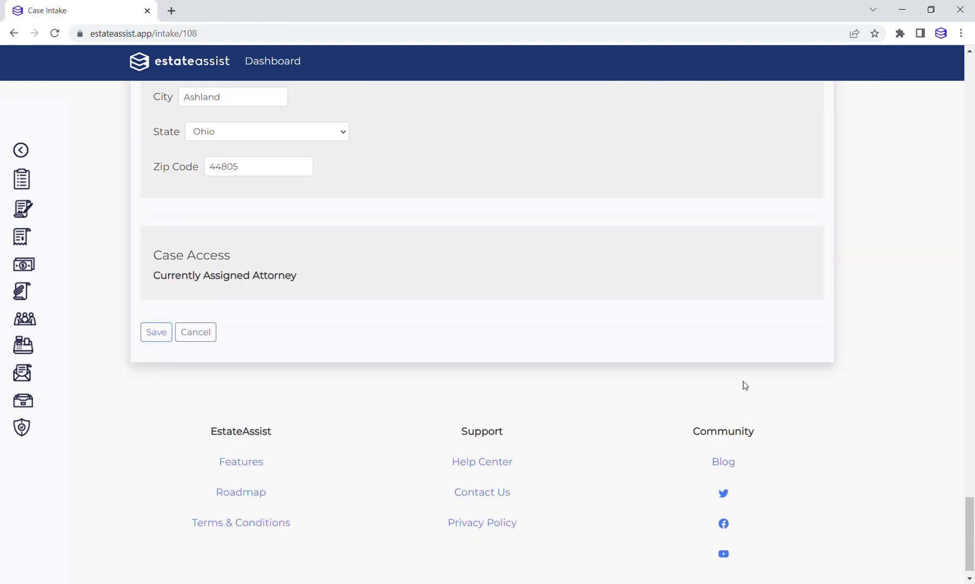
scroll(568, 319, up, 4)
scroll(594, 354, down, 4)
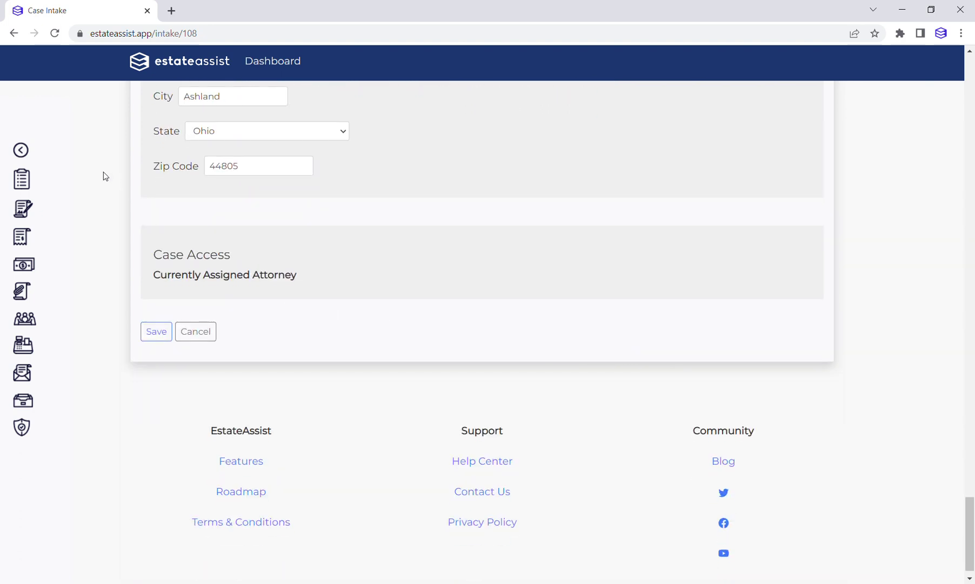
click(21, 151)
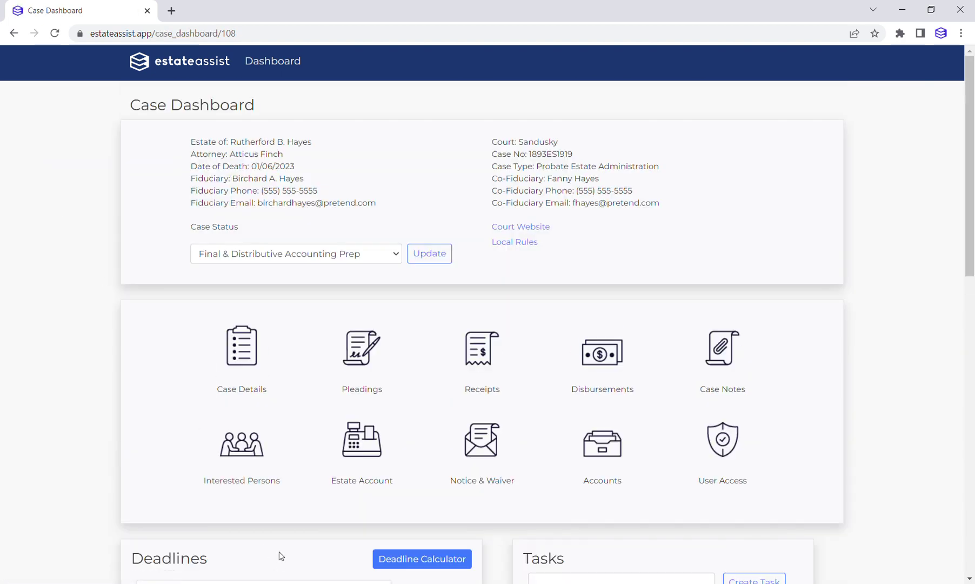
View the estate's interested persons and its receipts list of income and assets
click(236, 448)
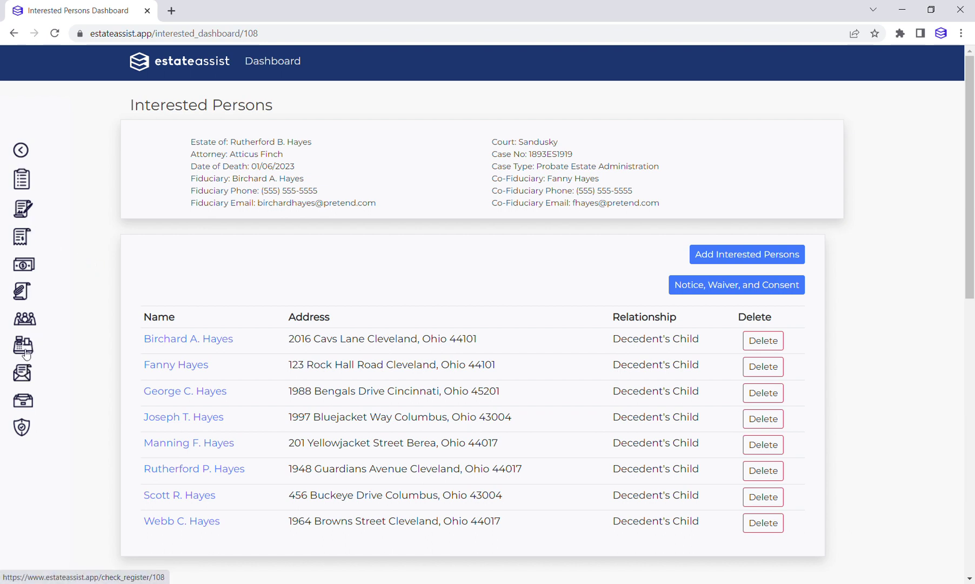
click(22, 241)
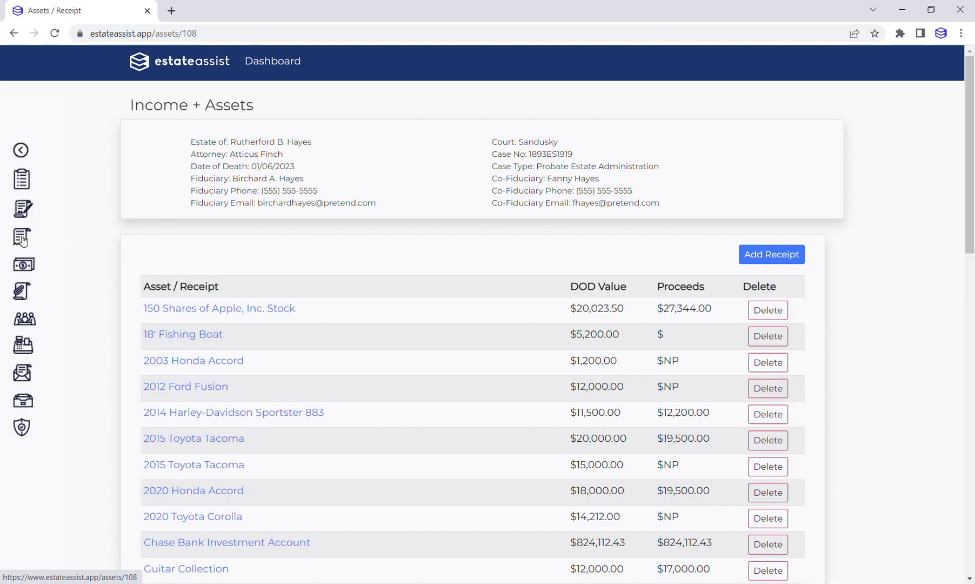
drag(970, 155, 963, 201)
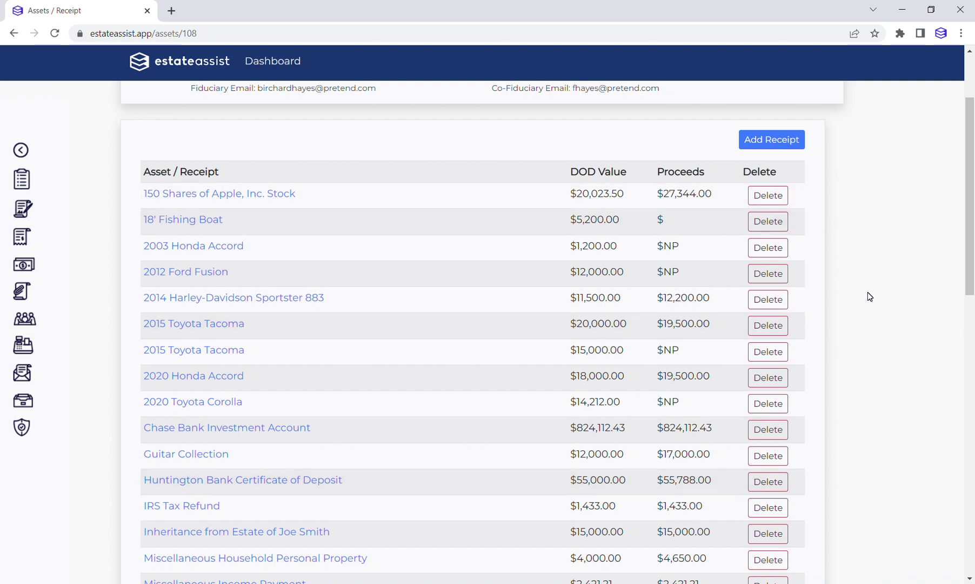
Review the estate's disbursements list of expenditures and debts
click(25, 266)
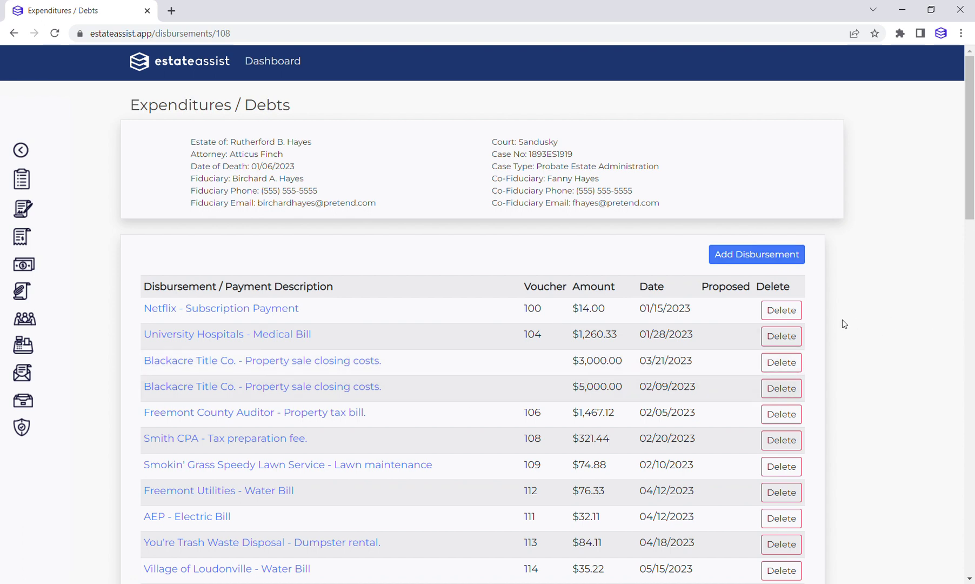
scroll(841, 319, down, 5)
scroll(556, 380, down, 2)
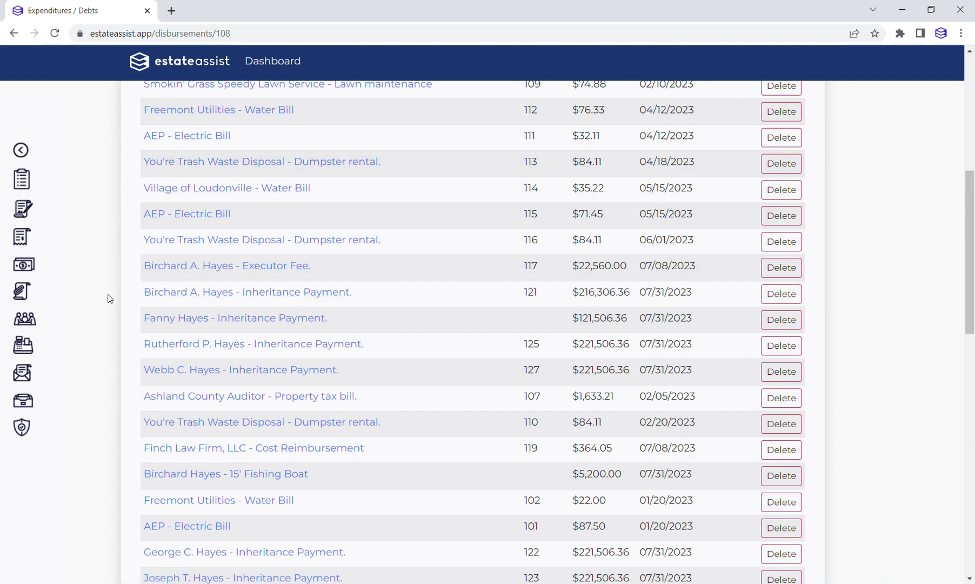
Examine the estate account's check register entries and return to the case dashboard
click(23, 351)
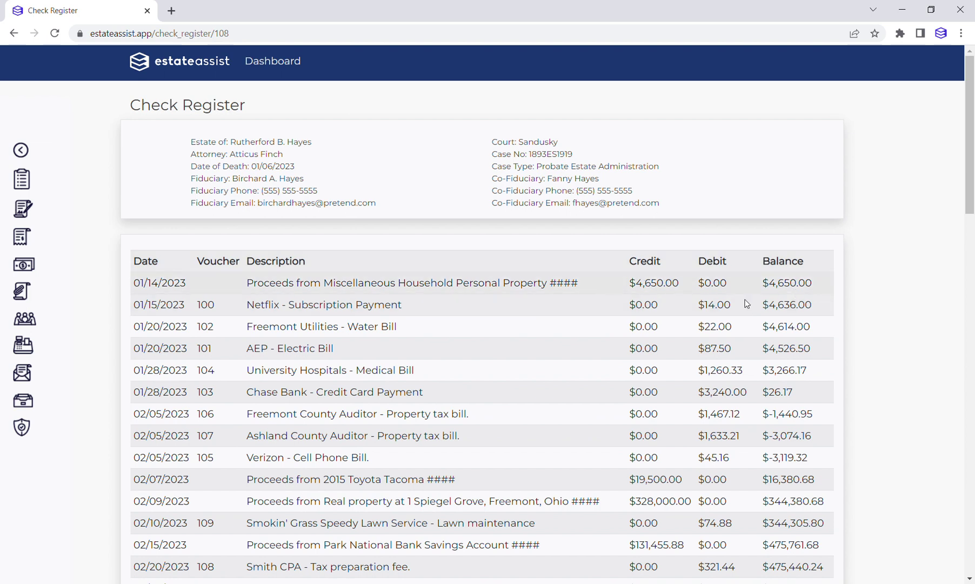
scroll(863, 378, down, 1)
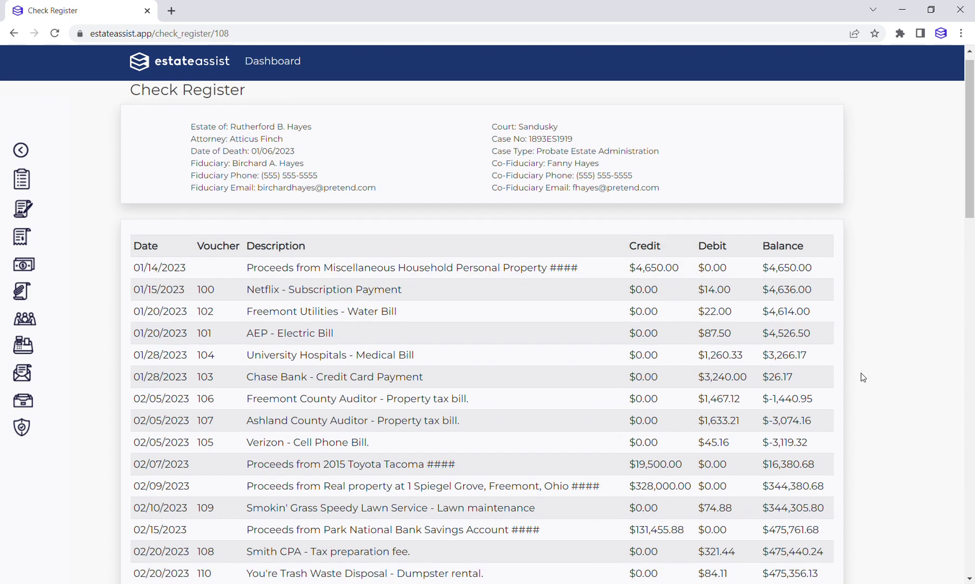
scroll(863, 377, down, 9)
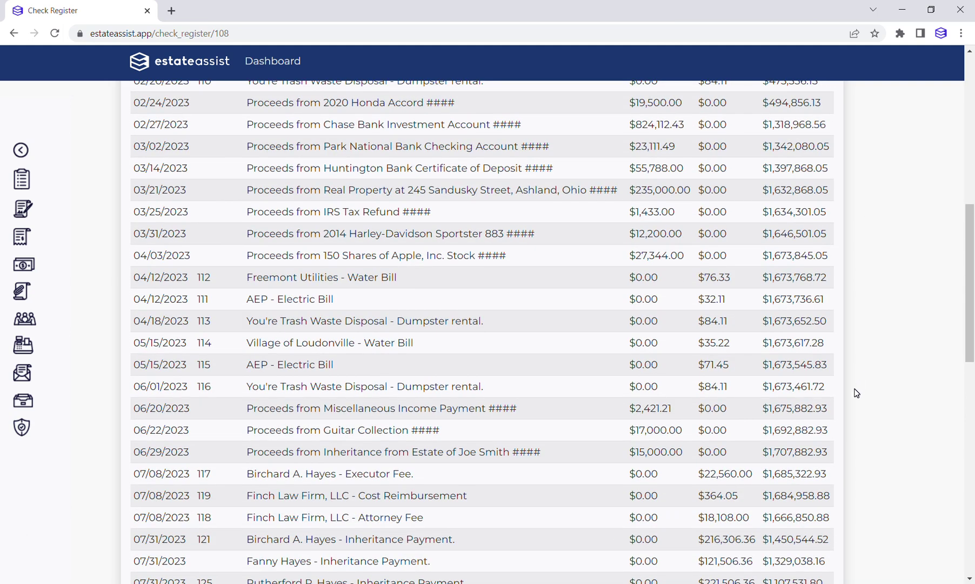
click(24, 153)
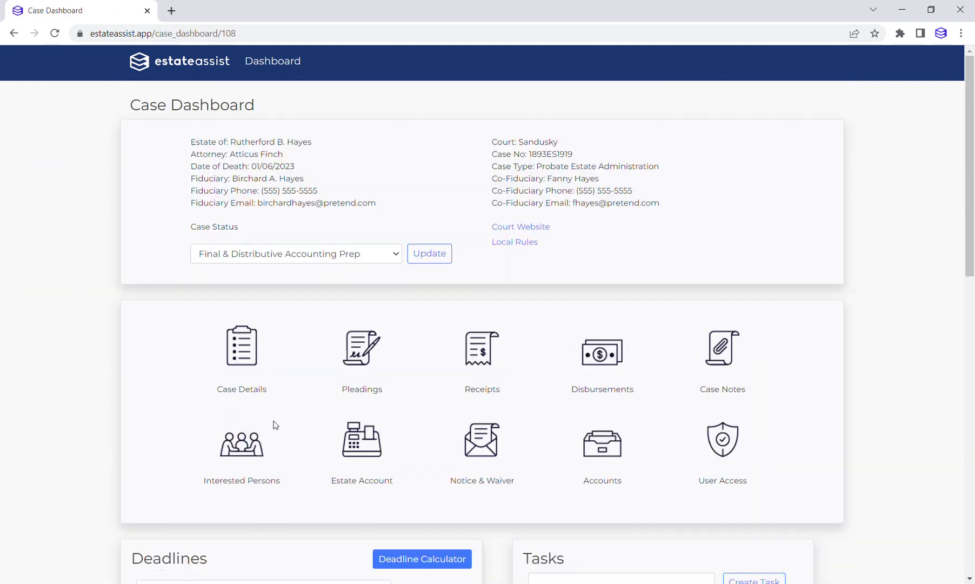
In the Notice & Waiver center, view the first person's form 2.1, close it and return to the case dashboard
click(486, 453)
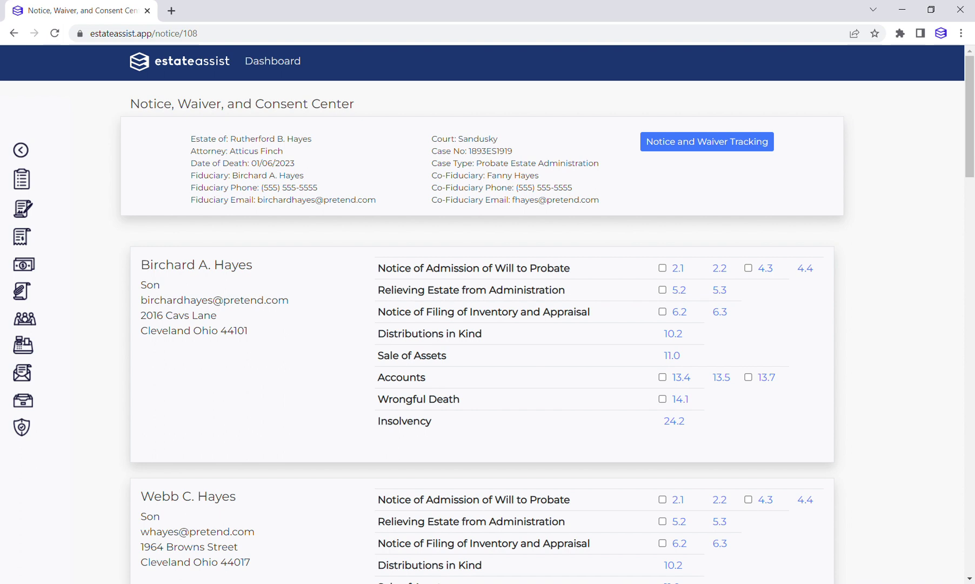
scroll(254, 304, down, 2)
scroll(254, 304, up, 2)
click(678, 269)
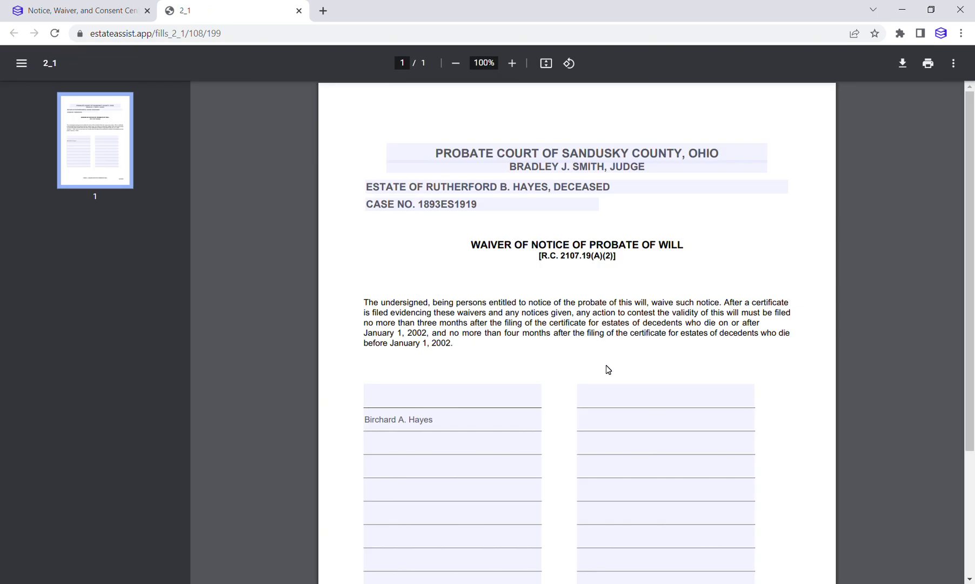
click(299, 12)
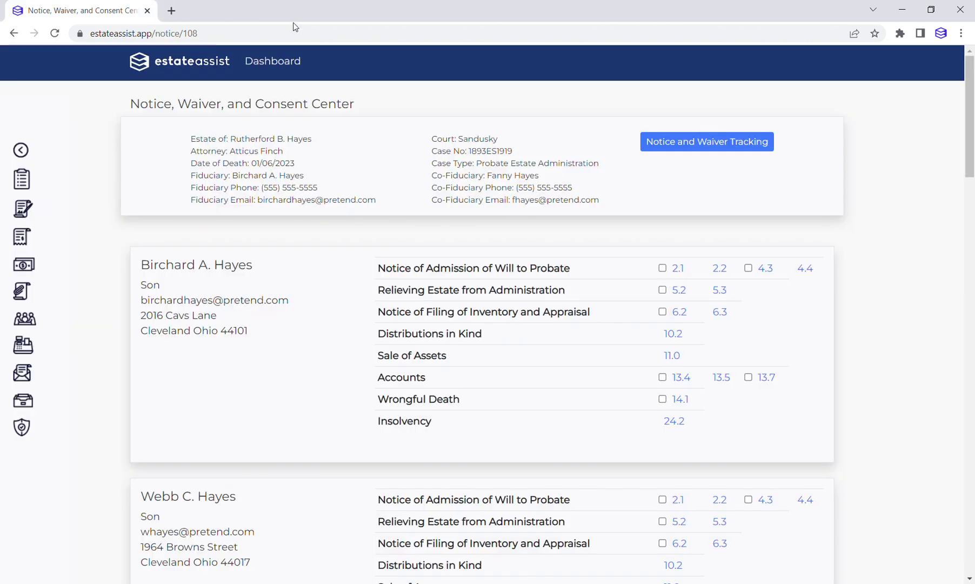
click(23, 150)
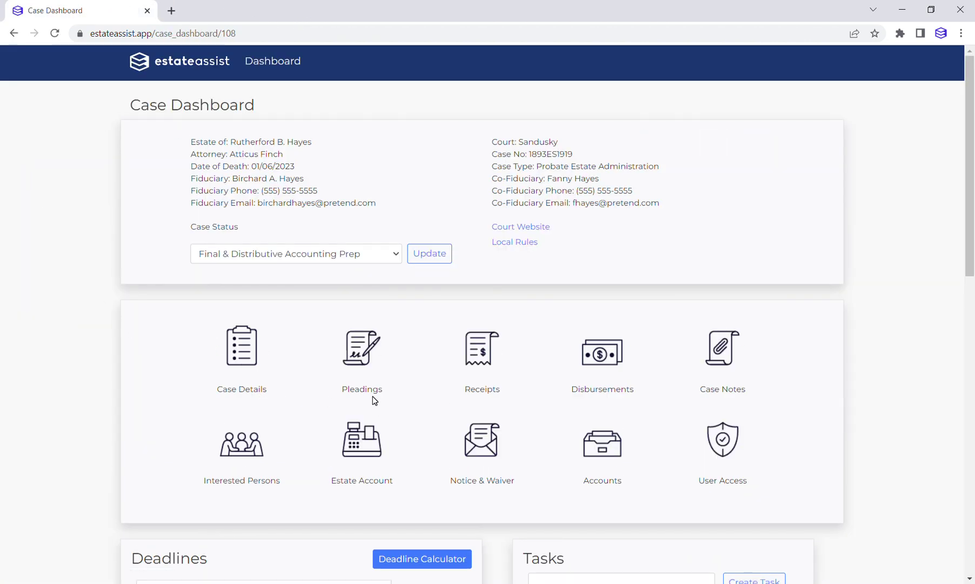
From Pleadings, view form 1.0 for next of kin and form 2.0 Application to Probate Will, closing each one
click(361, 352)
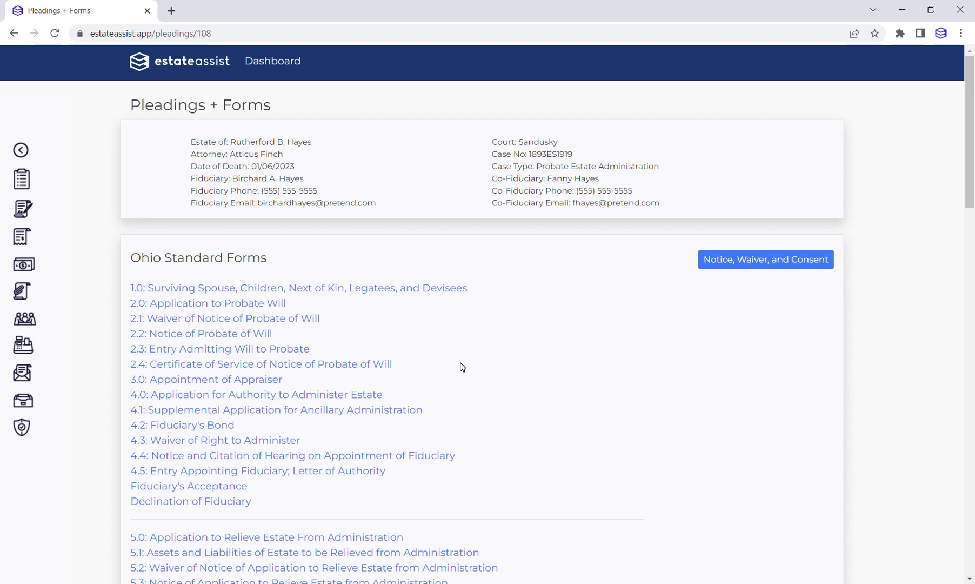
click(353, 295)
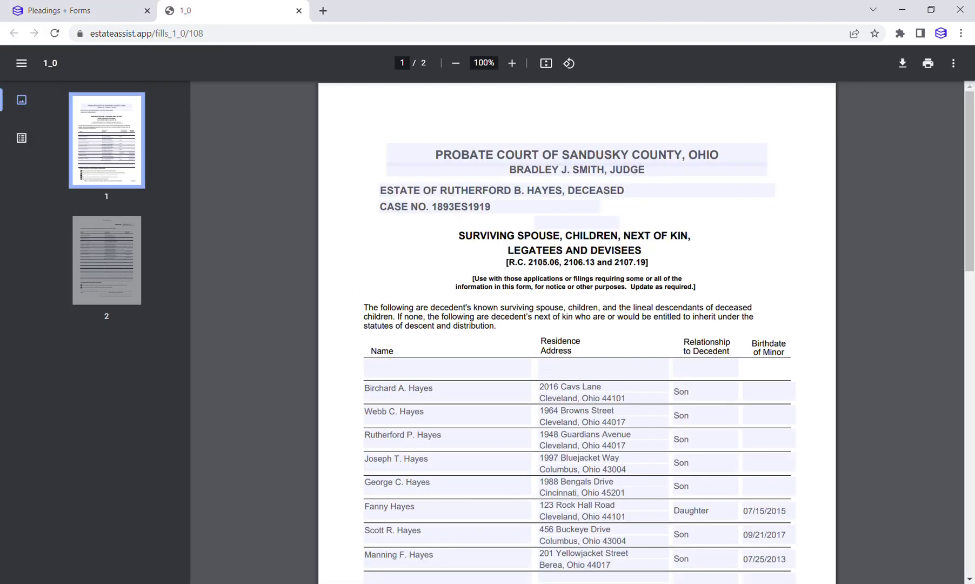
drag(968, 145, 972, 434)
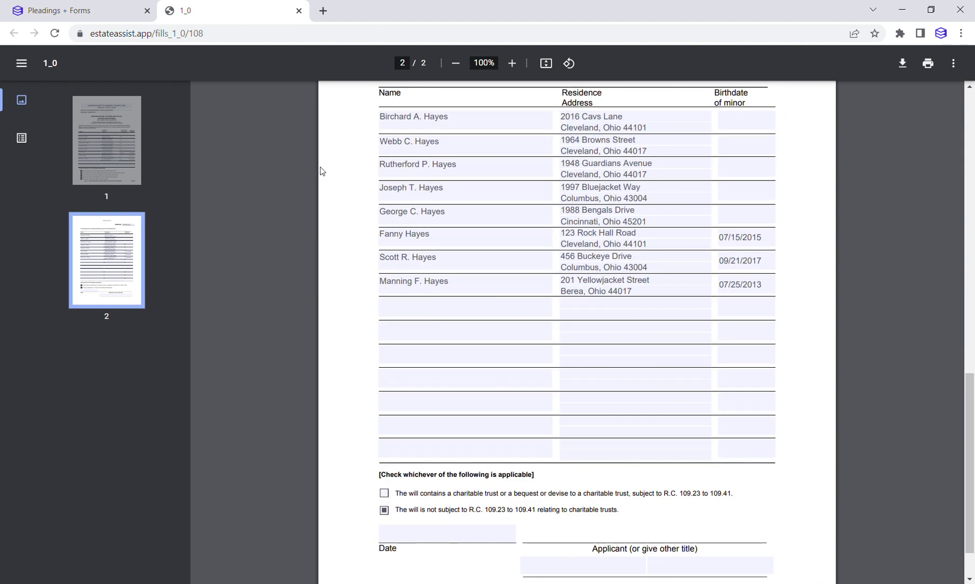
click(299, 11)
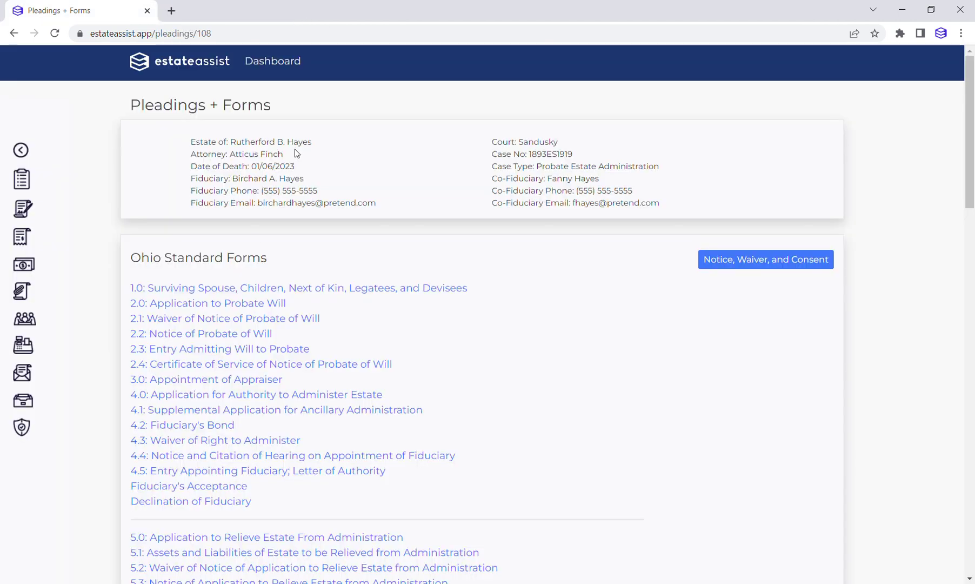
click(202, 304)
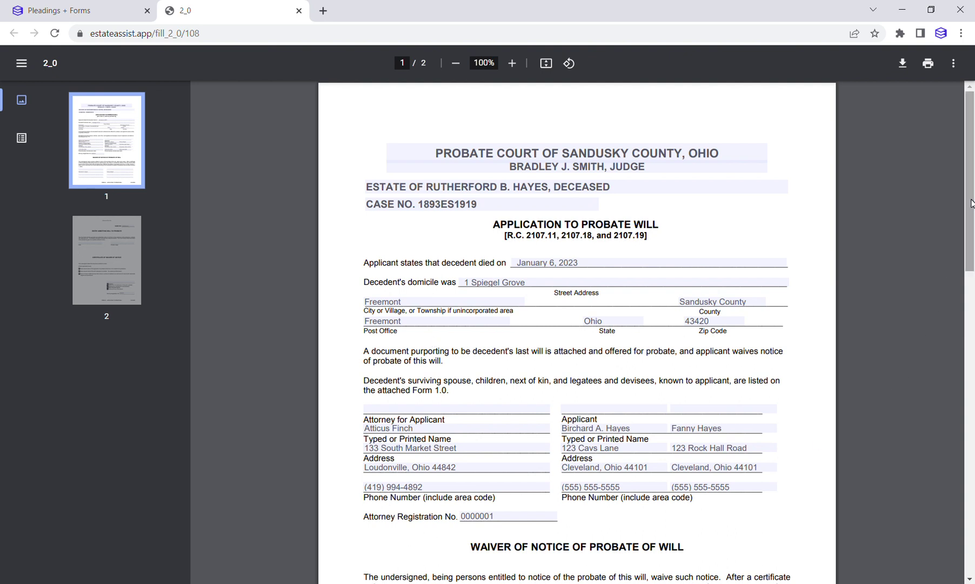
click(299, 11)
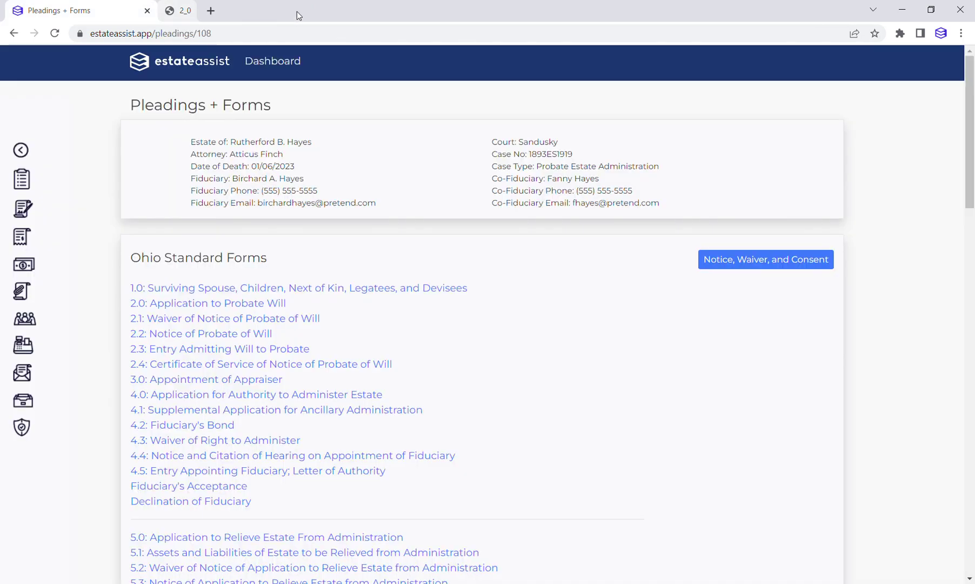
View form 6.0 Inventory and Appraisal and return to the list of pleadings
scroll(479, 375, down, 7)
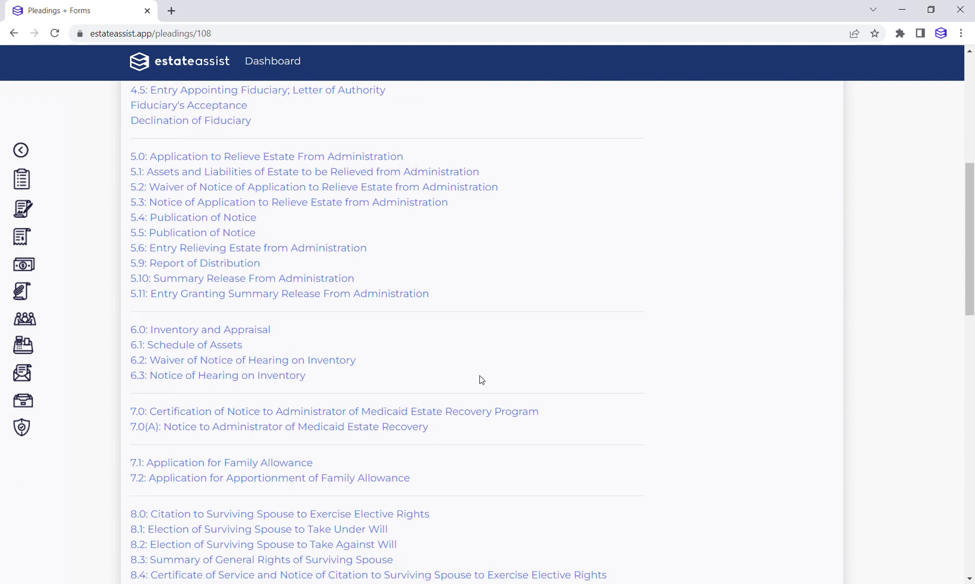
click(229, 330)
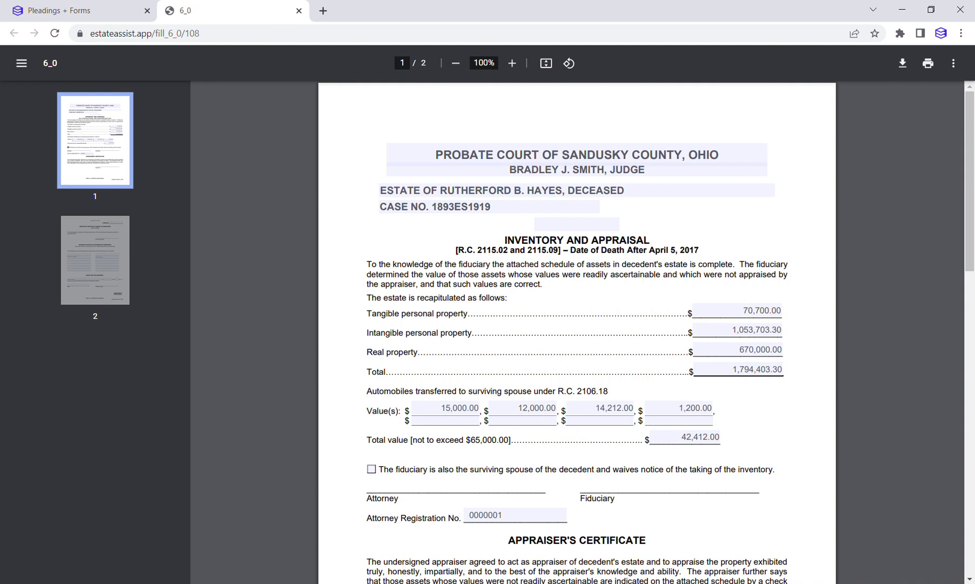
click(119, 12)
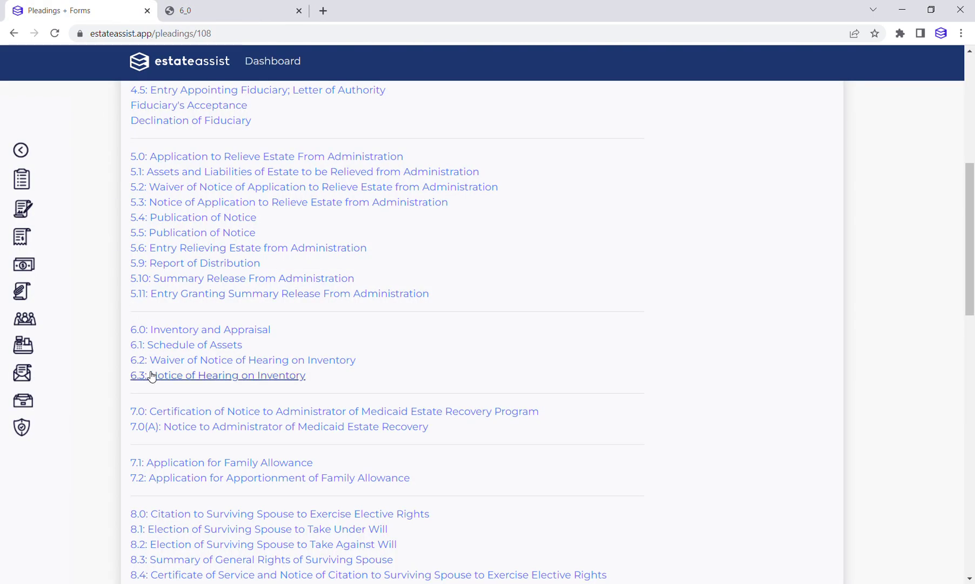
Review both pages of form 6.1 Schedule of Assets and return to the case dashboard
click(157, 345)
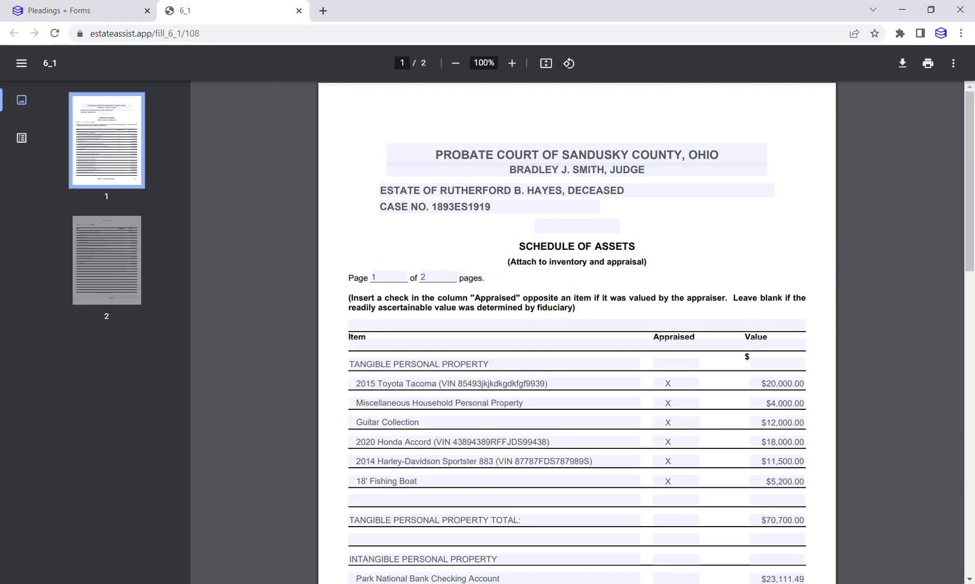
scroll(717, 279, down, 10)
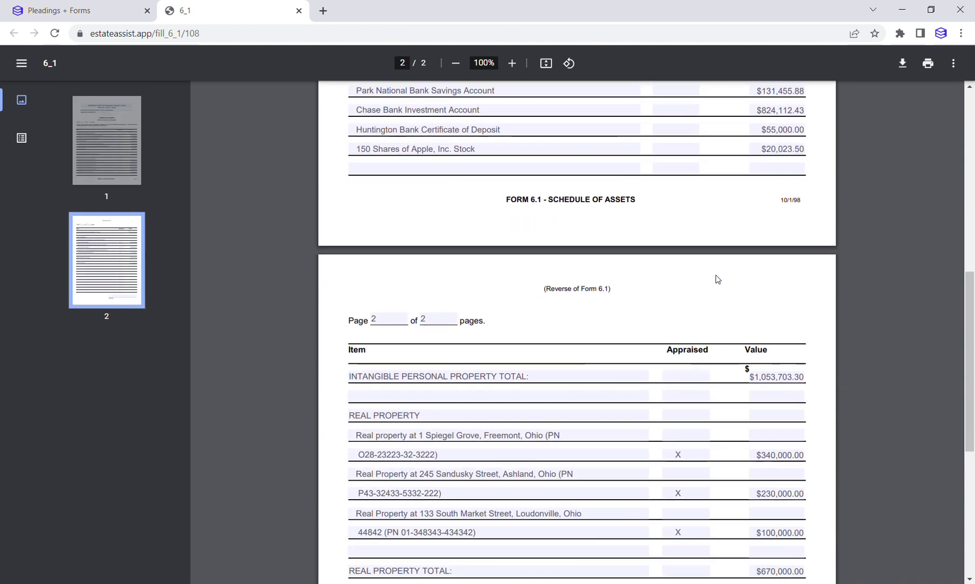
scroll(716, 277, down, 3)
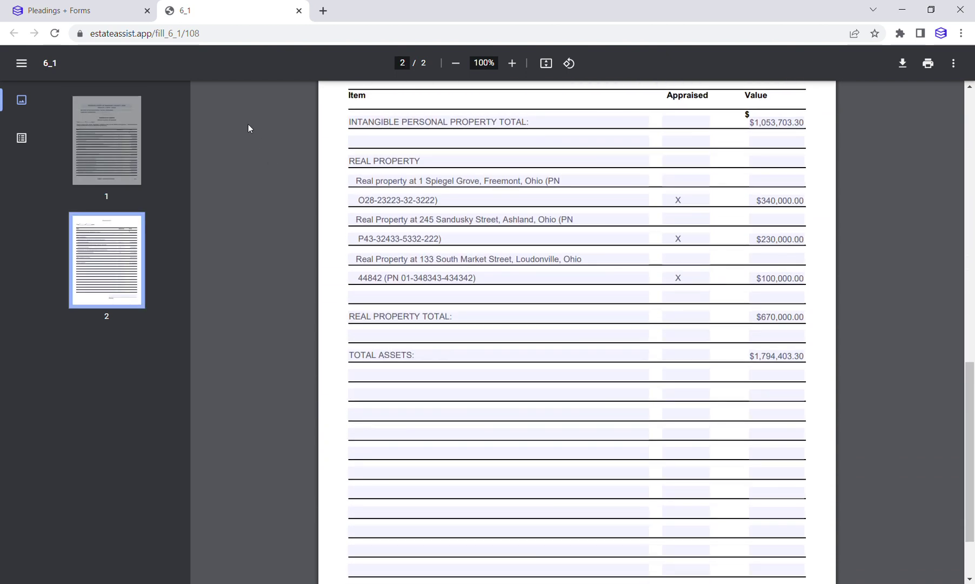
click(111, 16)
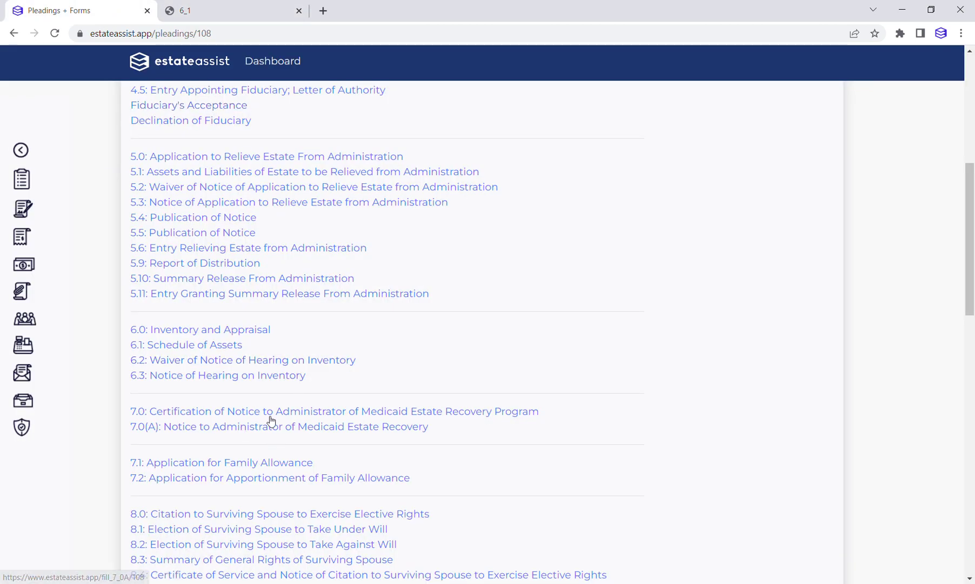
click(21, 150)
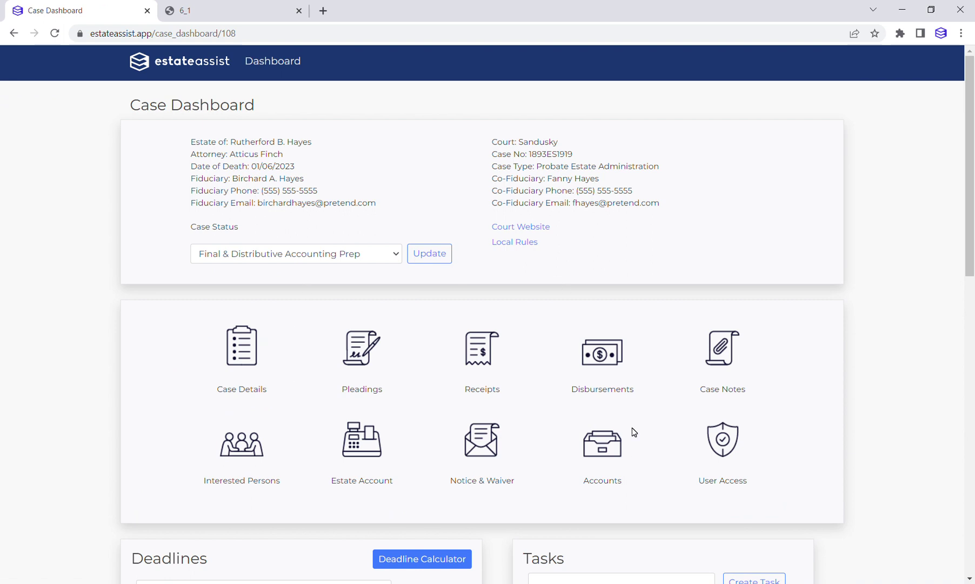
From Accounts, review both pages of form 13.0 Fiduciary's Account for the period starting 2023-01-11 and return to the accounting list
click(607, 454)
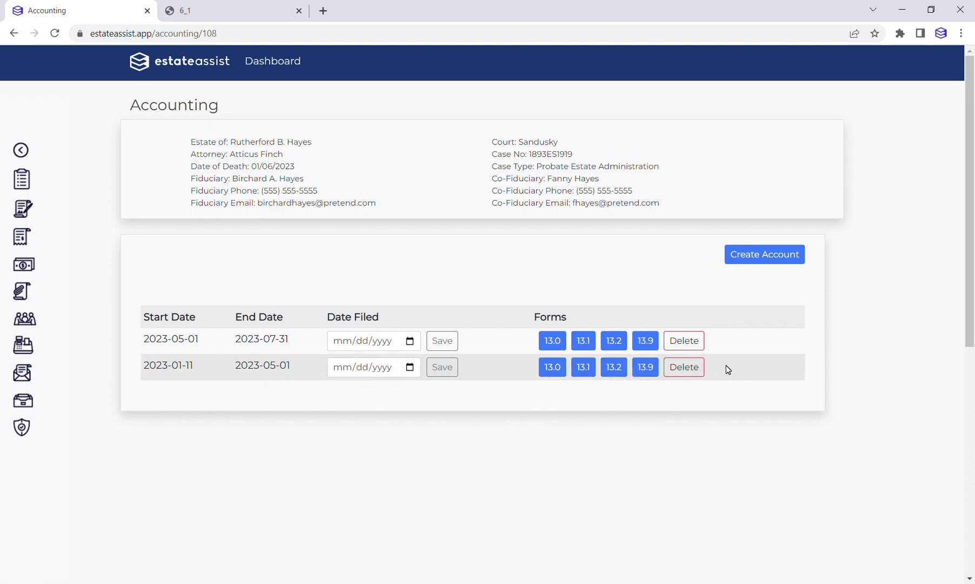
click(561, 370)
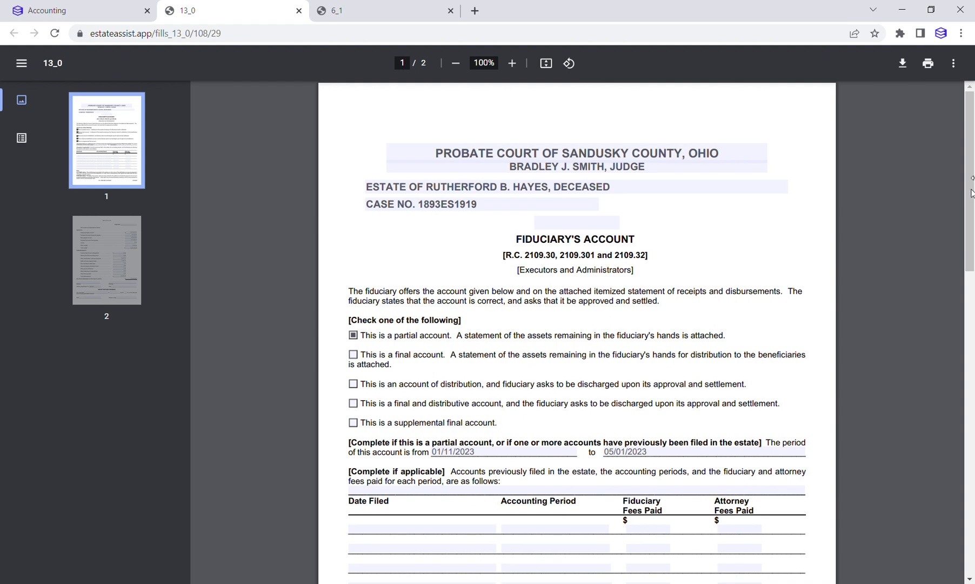
scroll(971, 195, down, 1)
drag(970, 196, 961, 433)
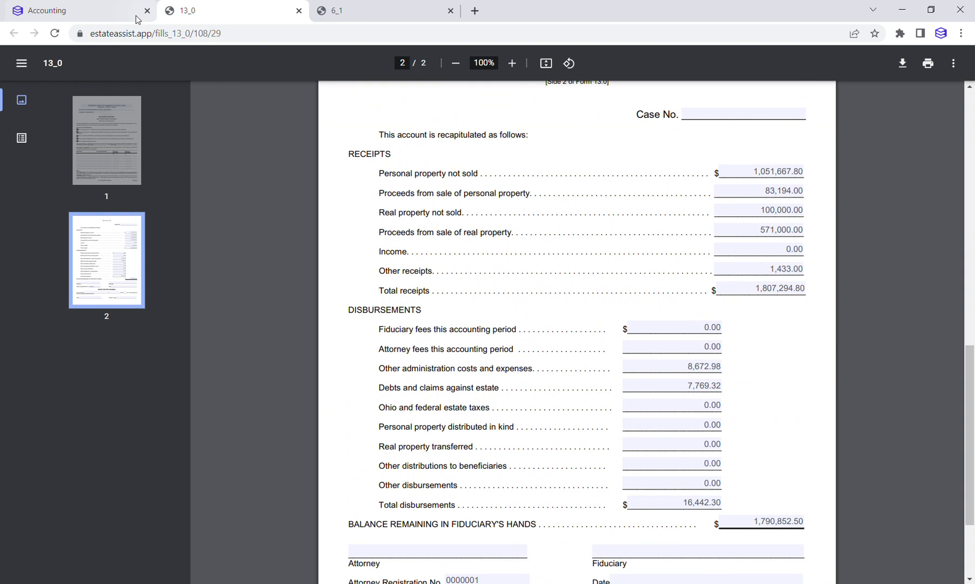
click(106, 13)
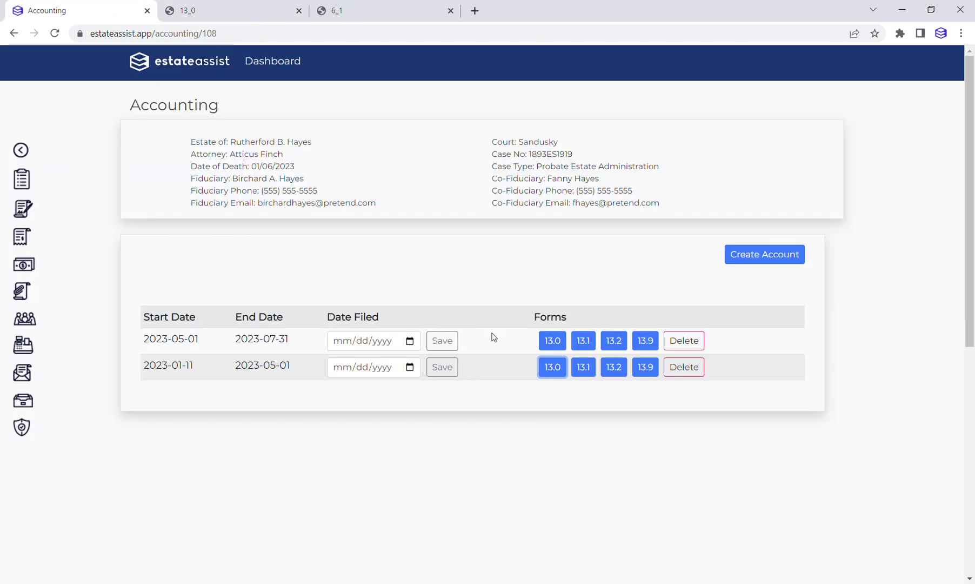
Review form 13.1 Receipts and Disbursements for the same period through its last page and return to the accounting list
click(591, 375)
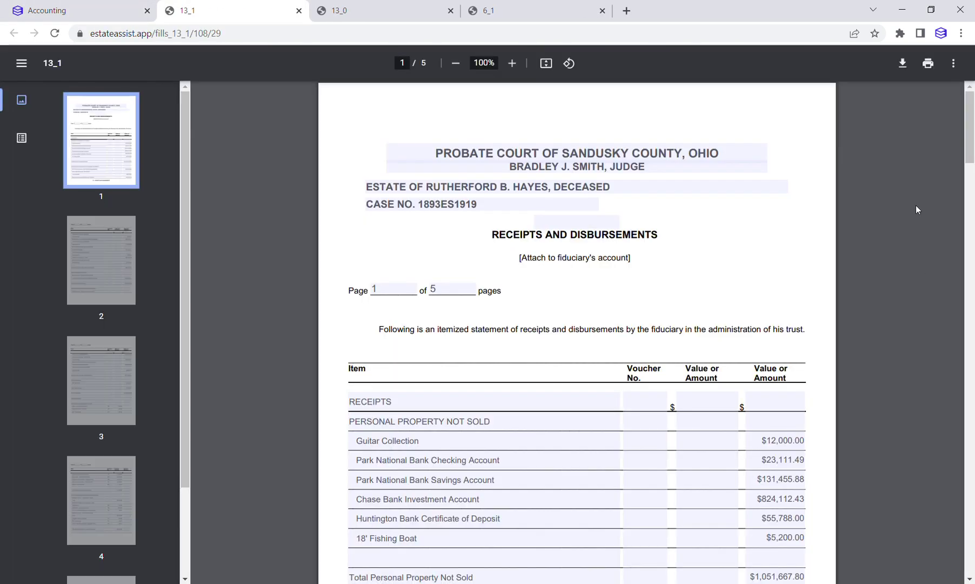
drag(971, 139, 970, 460)
scroll(871, 441, down, 8)
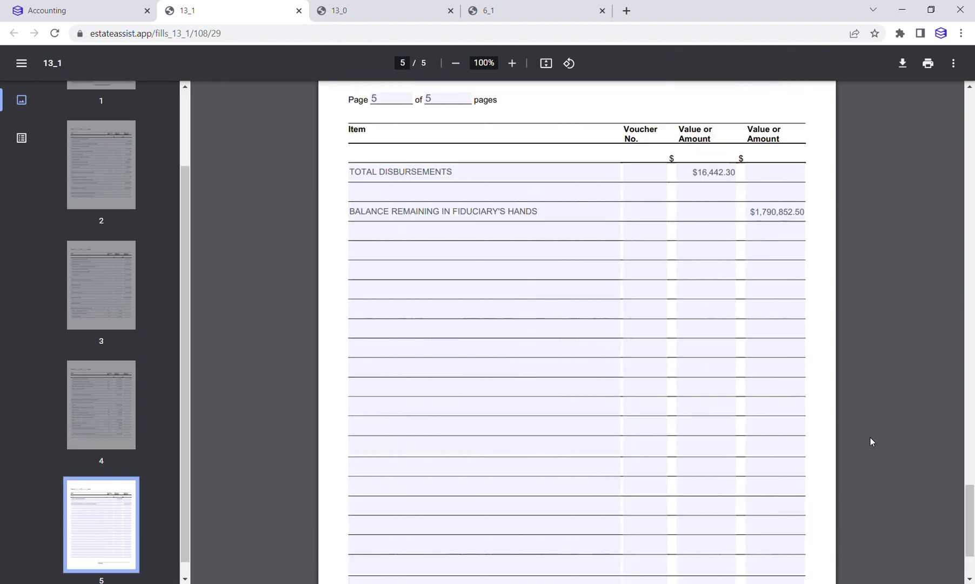
click(54, 11)
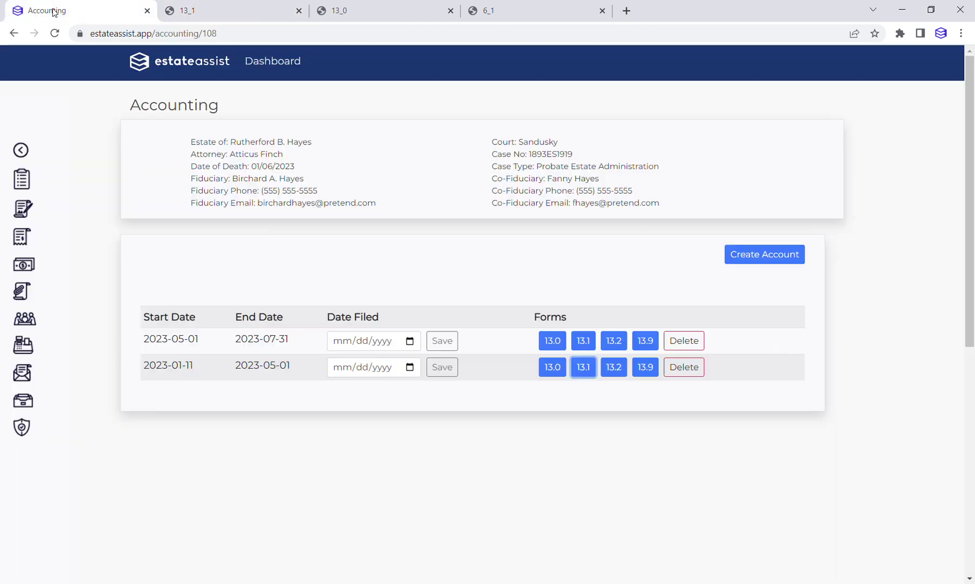
View form 13.2 Assets Remaining in Fiduciary's Hands for the same period and return to the case dashboard
click(606, 367)
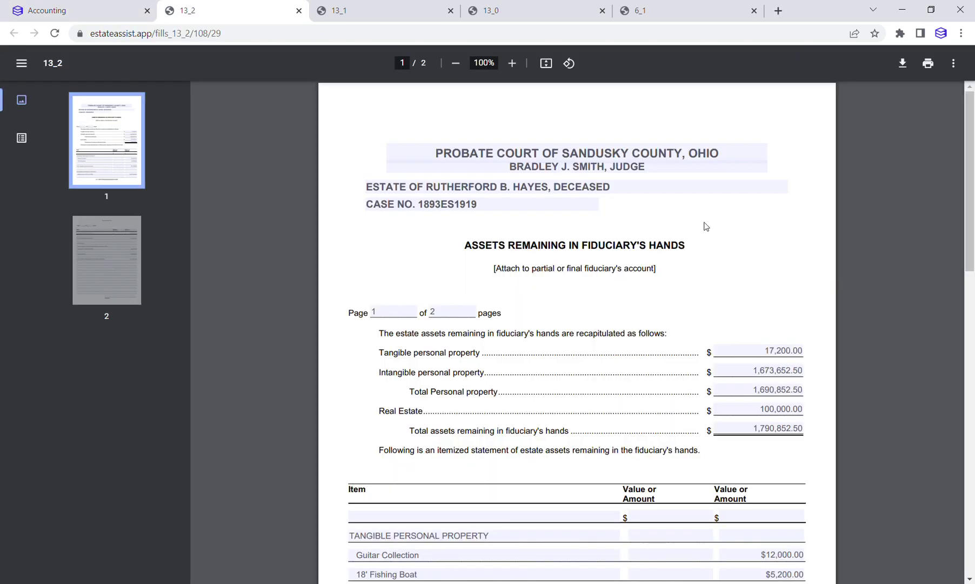
drag(971, 151, 962, 186)
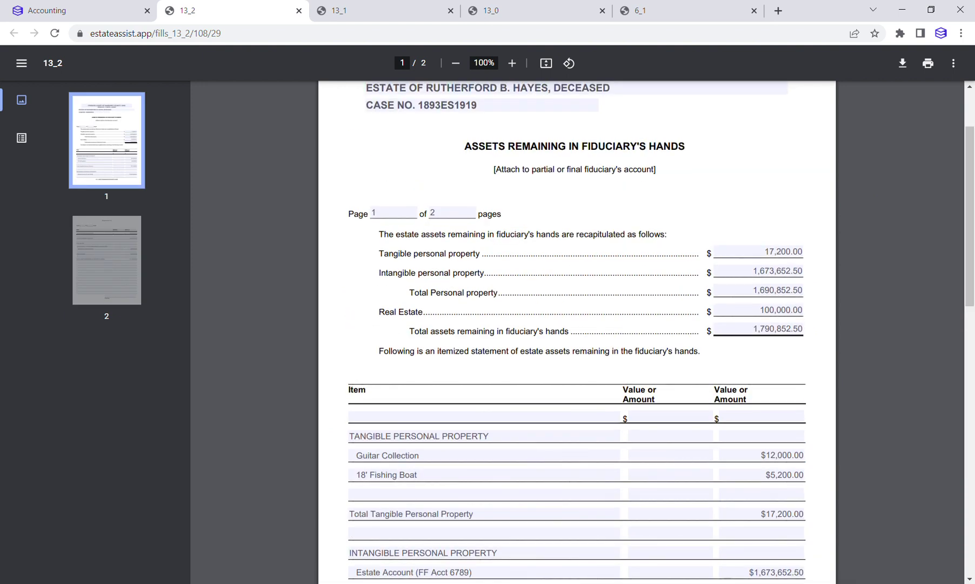
click(78, 7)
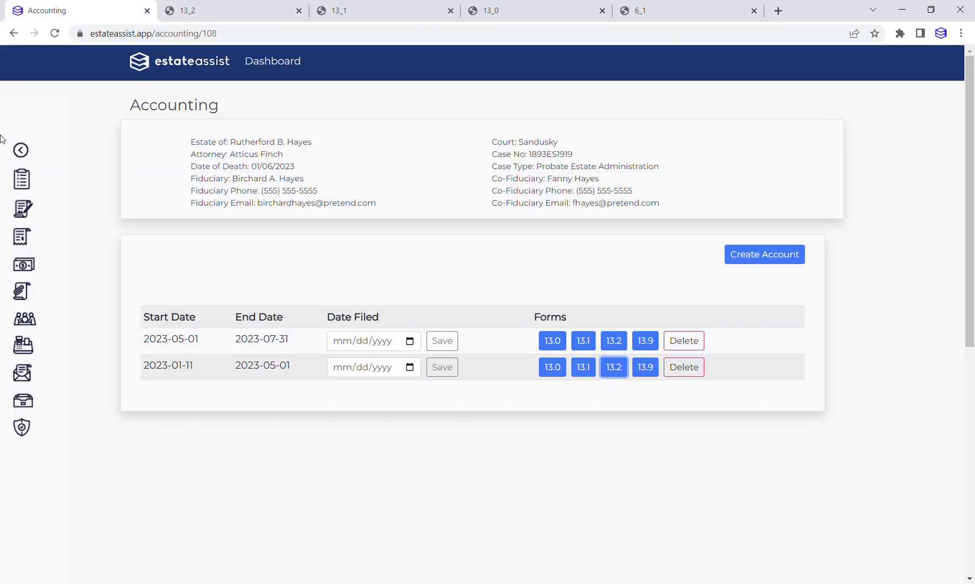
click(18, 147)
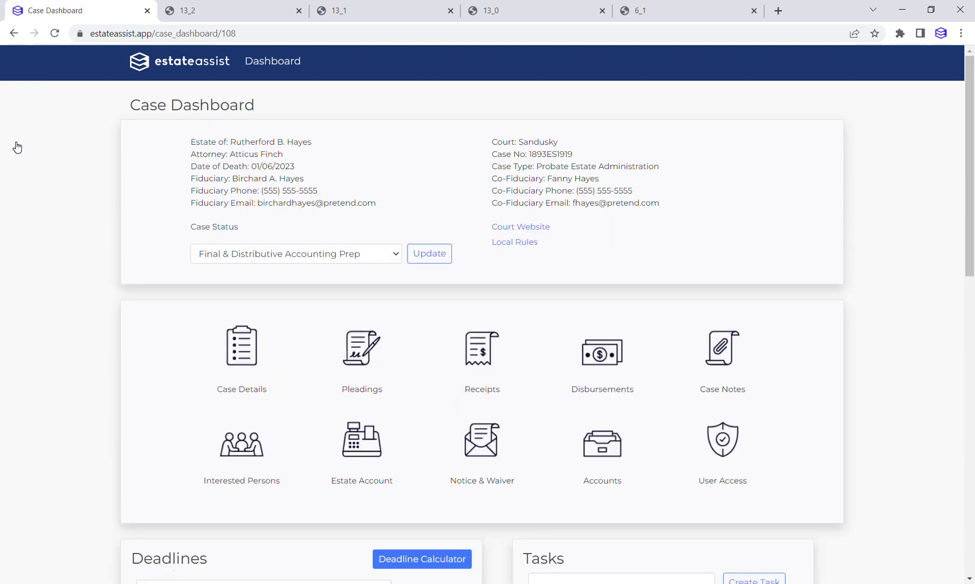